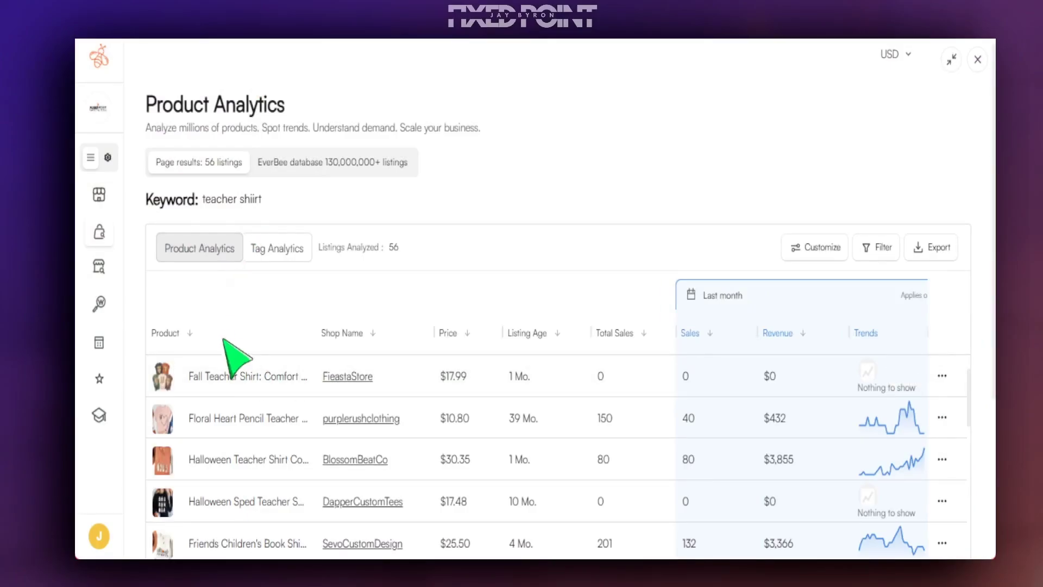
Step: Look through the EverBee homepage's overview of its product research features
scroll(231, 353, down, 2)
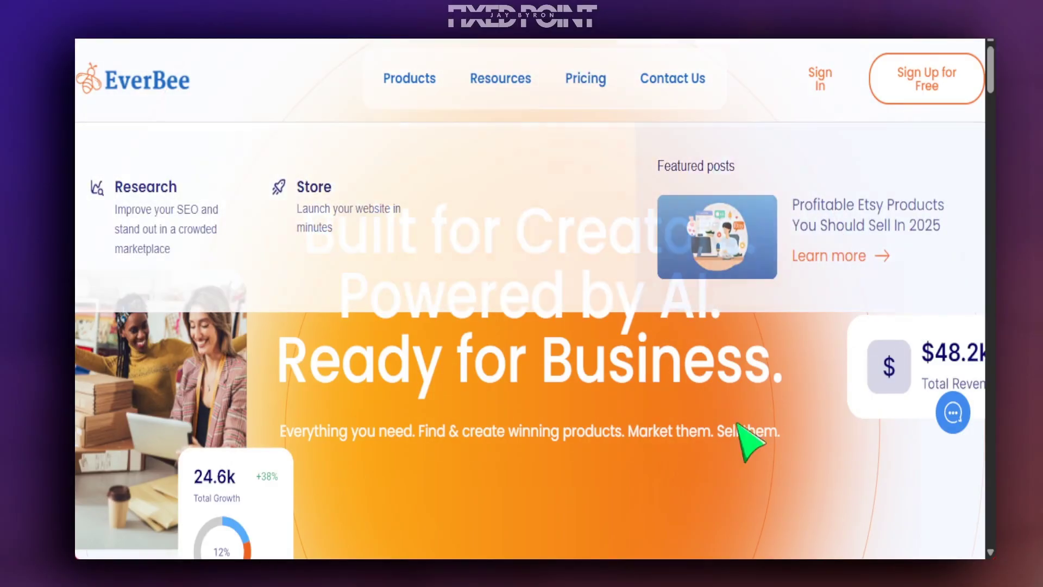
scroll(679, 418, down, 2)
scroll(679, 419, down, 10)
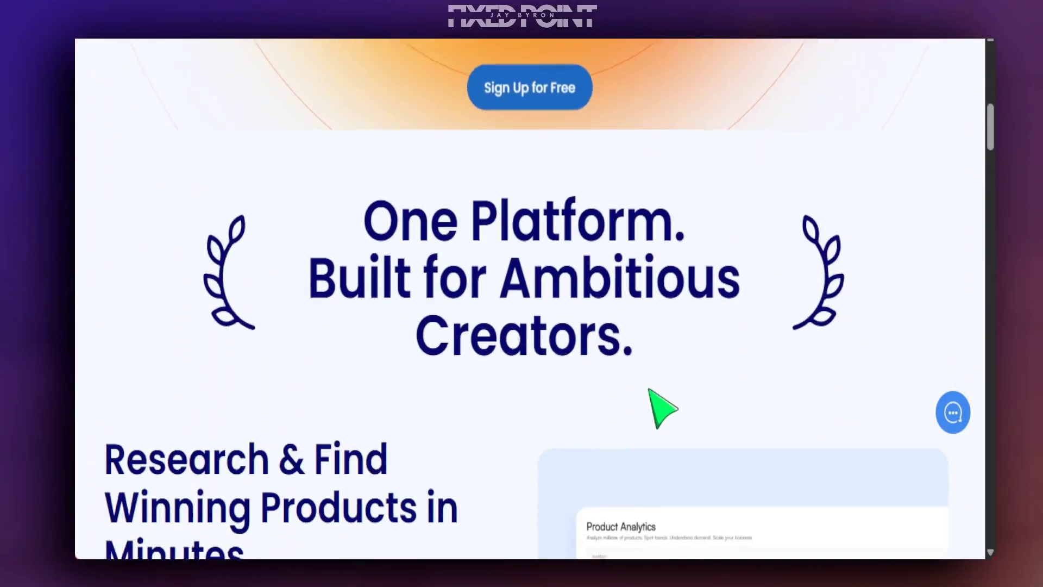
scroll(646, 380, down, 4)
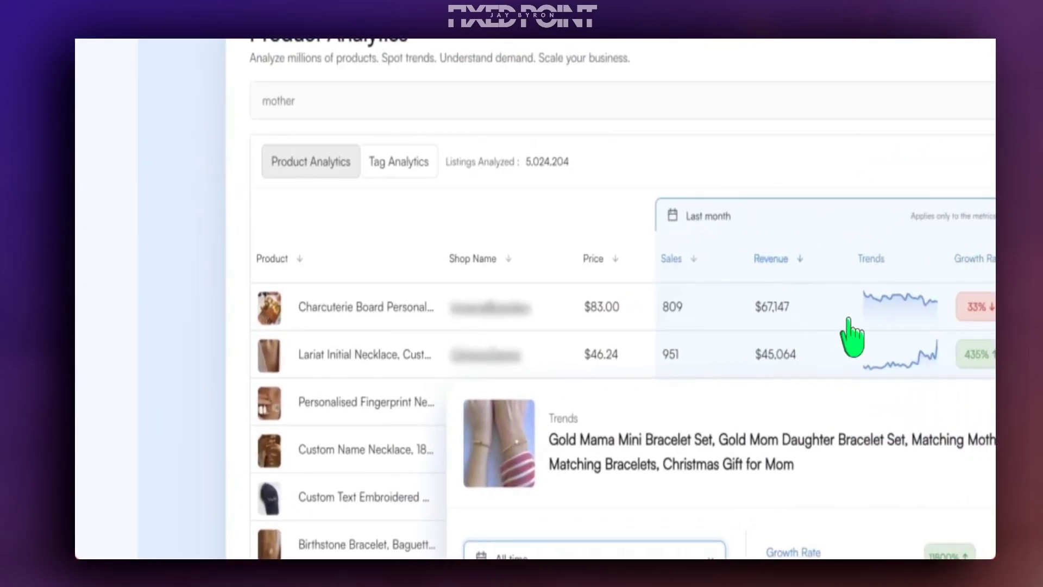
scroll(521, 299, down, 6)
scroll(321, 319, down, 10)
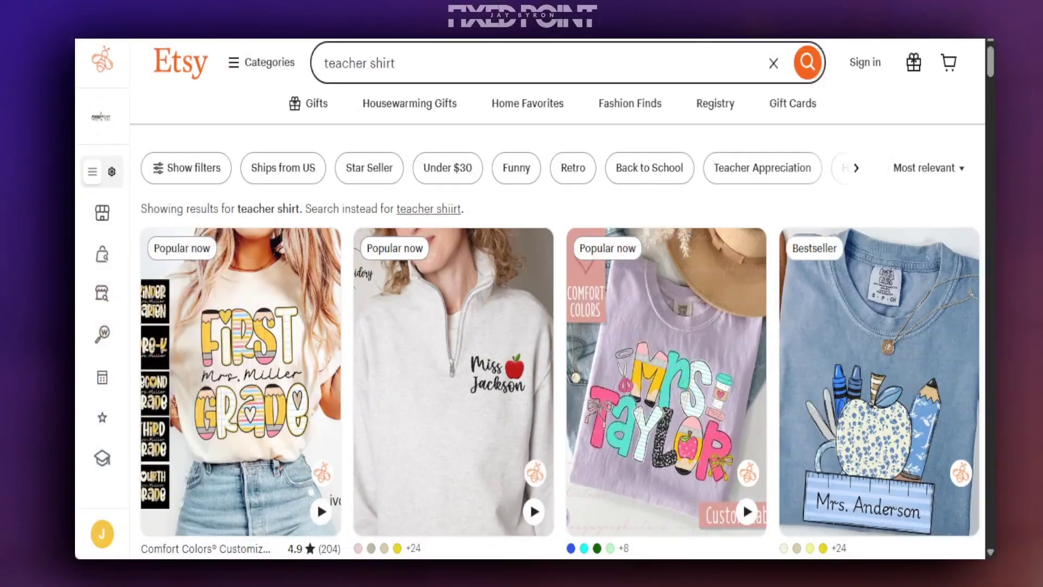
Step: Open EverBee's Product Analytics for the Etsy teacher shirt search results and dismiss the recommendation survey
scroll(338, 501, down, 2)
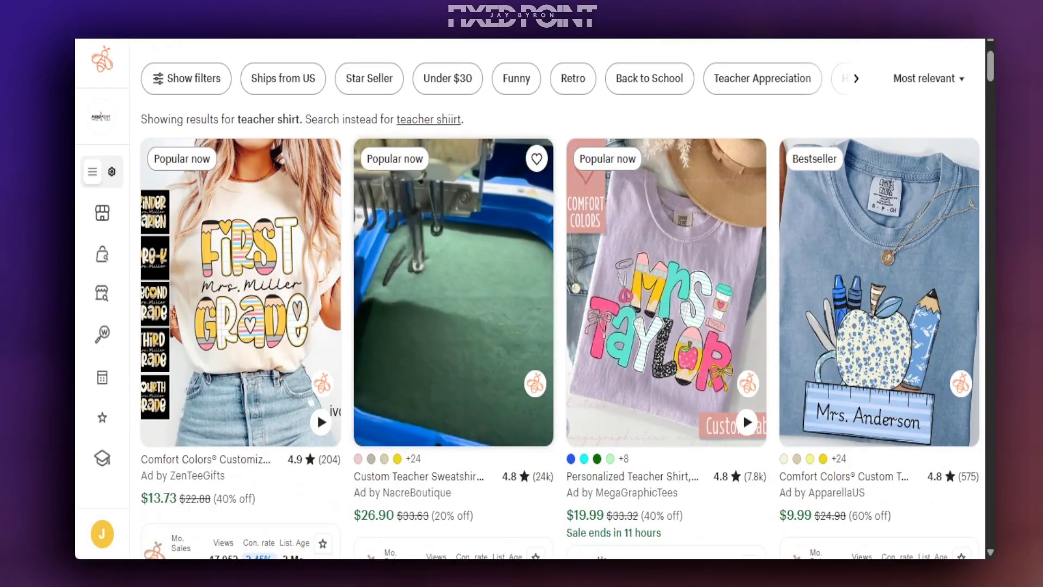
scroll(317, 322, down, 2)
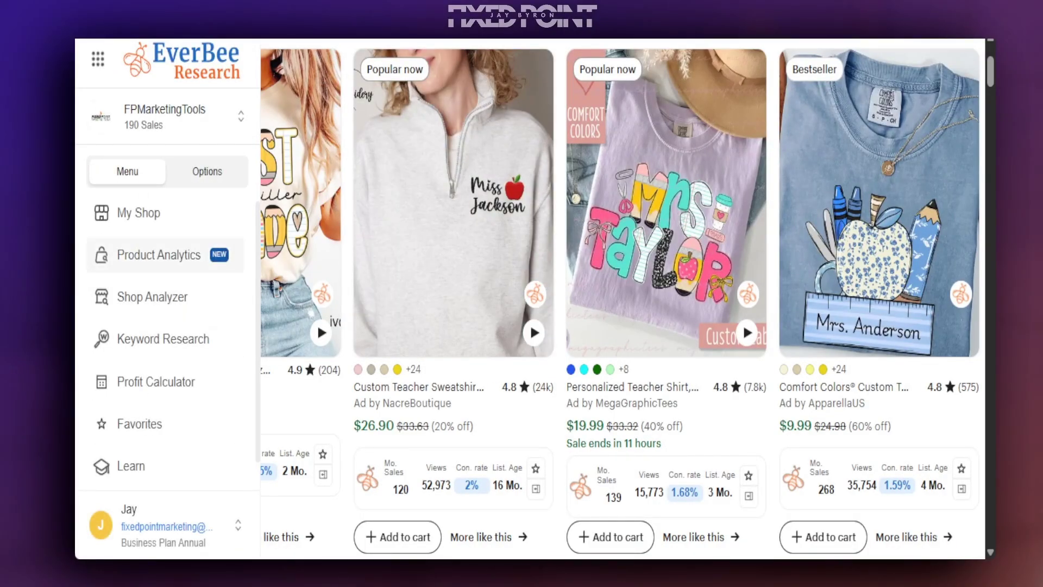
click(172, 262)
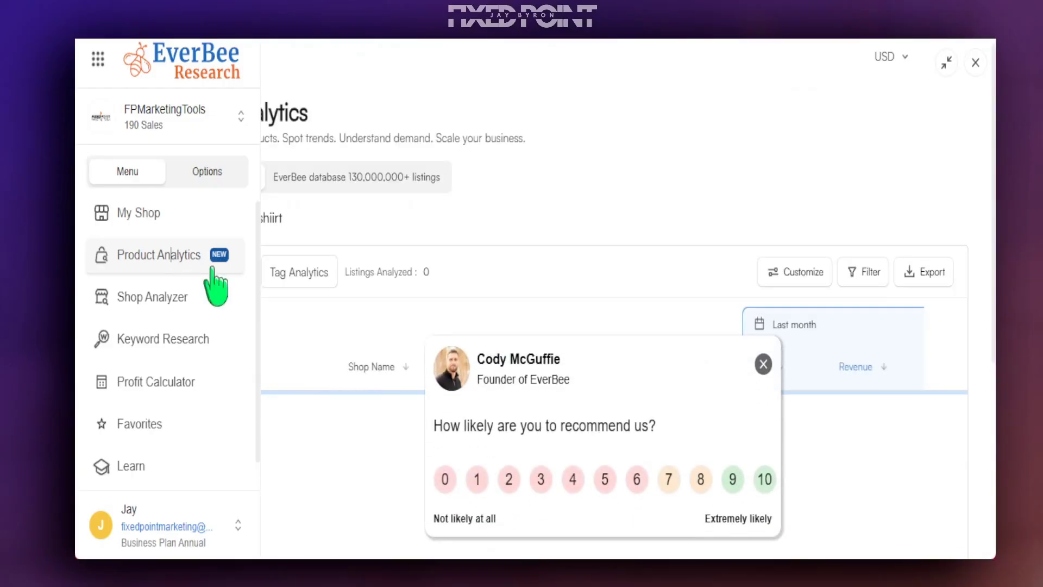
click(763, 364)
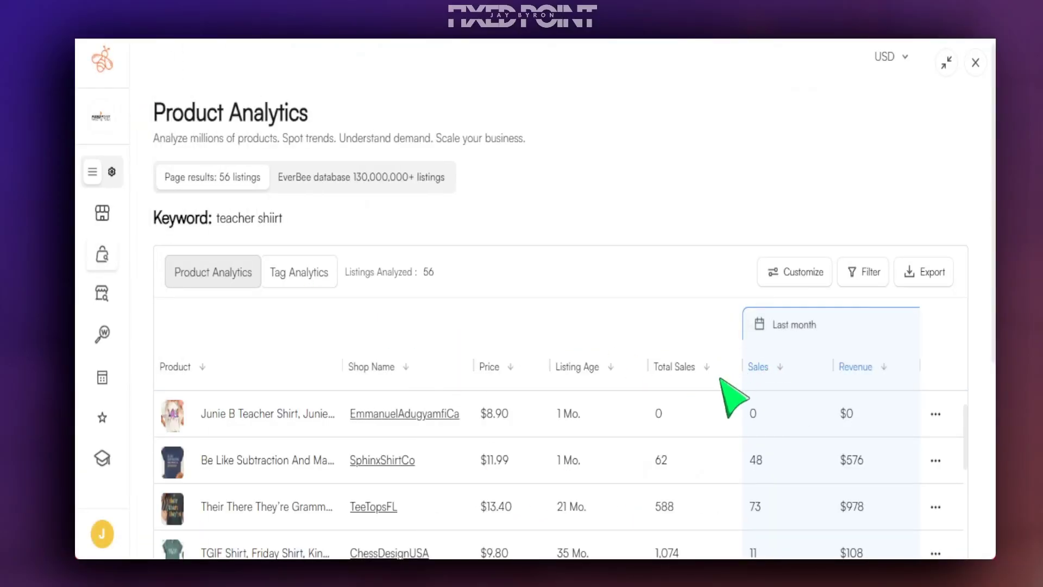
Step: Review which columns can be shown or hidden in the Product Analytics table's customization options
mouse_move(602, 452)
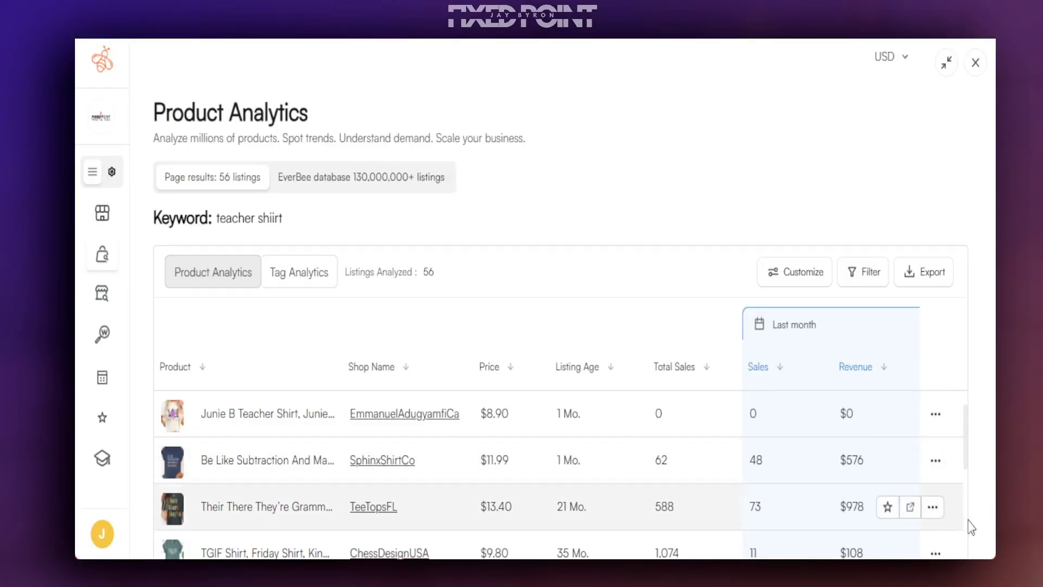
key(ctrl+minus)
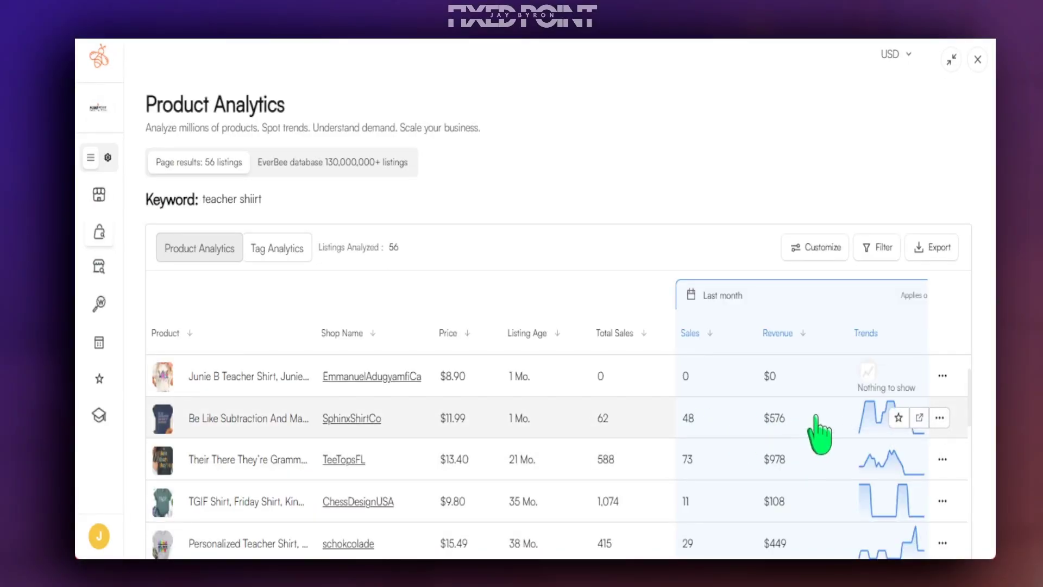
click(805, 248)
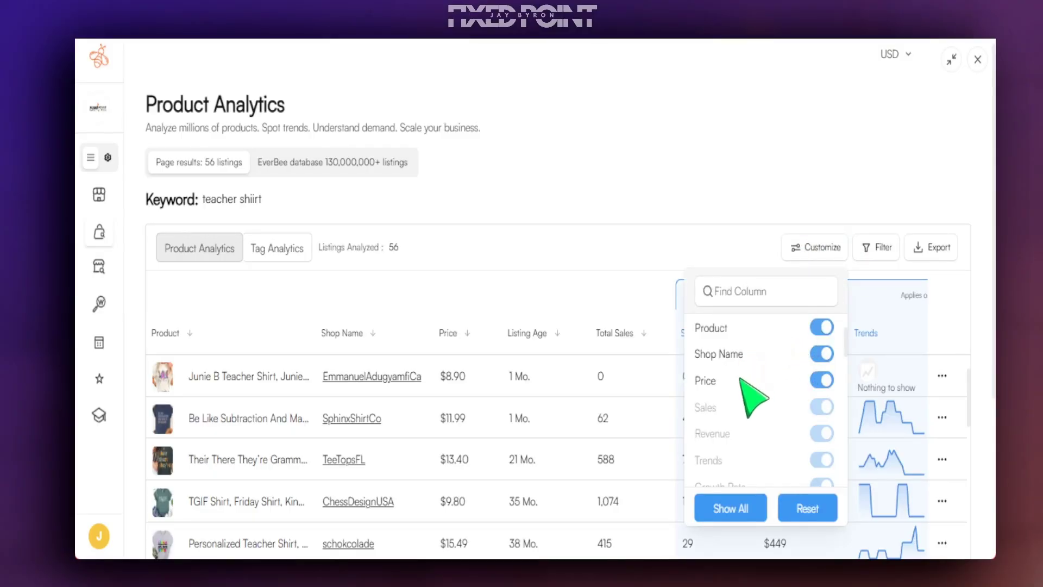
scroll(799, 446, down, 5)
scroll(787, 468, down, 1)
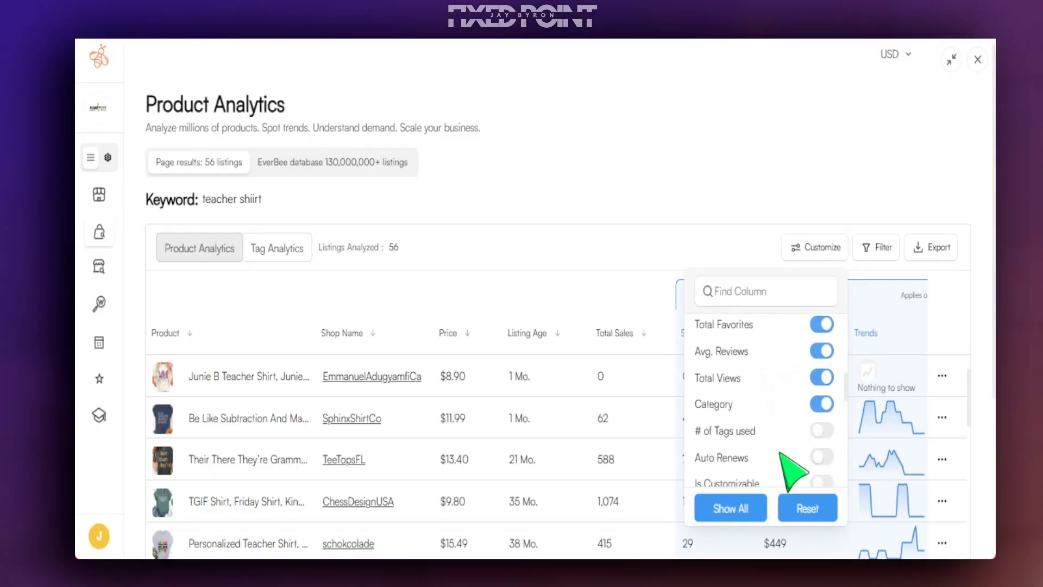
scroll(791, 456, up, 3)
click(614, 353)
mouse_move(614, 352)
mouse_down()
mouse_move(547, 342)
mouse_move(620, 348)
mouse_up()
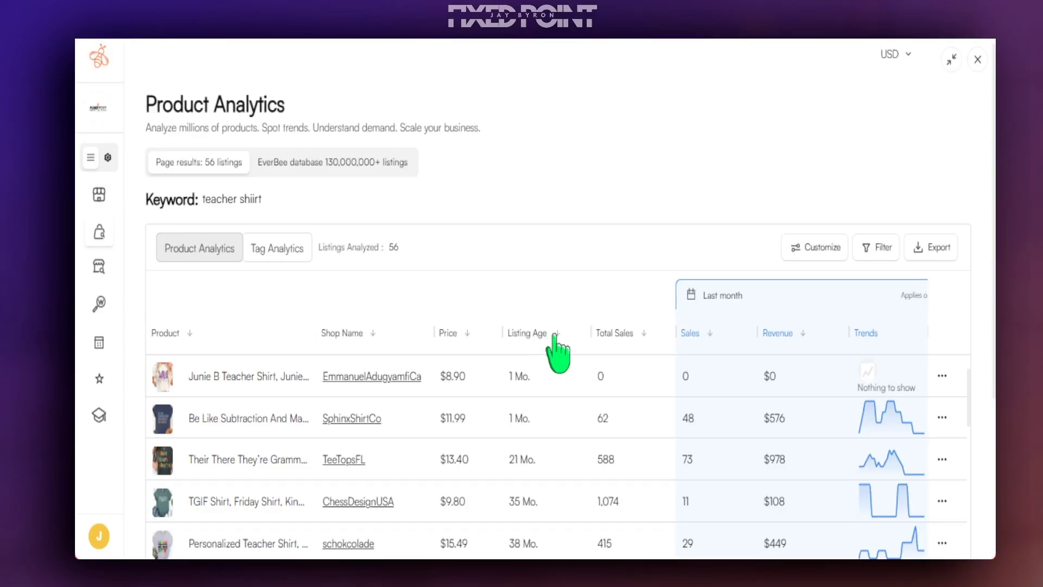
Step: Sort the teacher shirt listings by listing age, newest first, and look through their sales and revenue
click(556, 334)
click(558, 348)
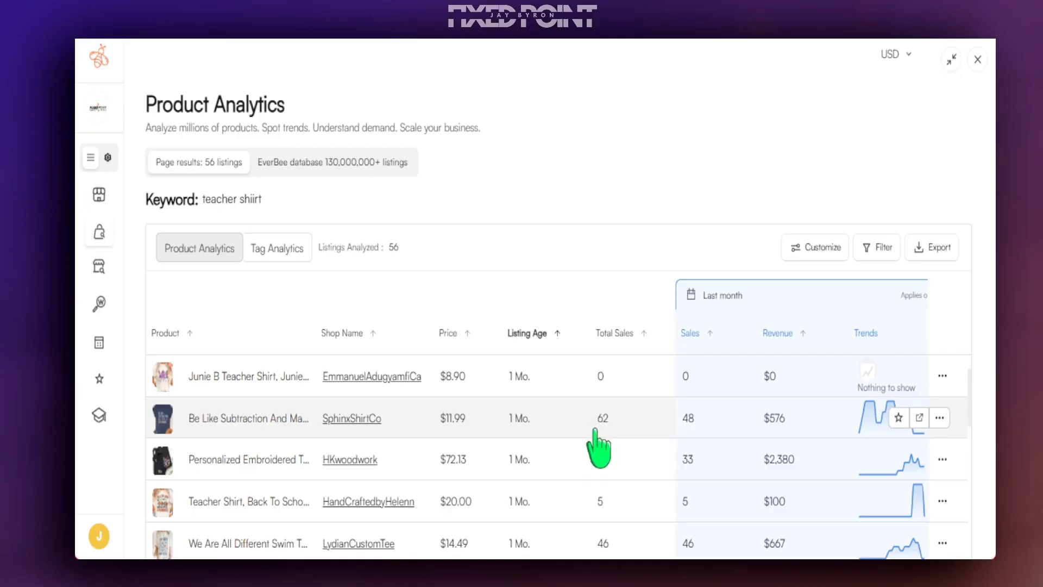
scroll(505, 495, down, 2)
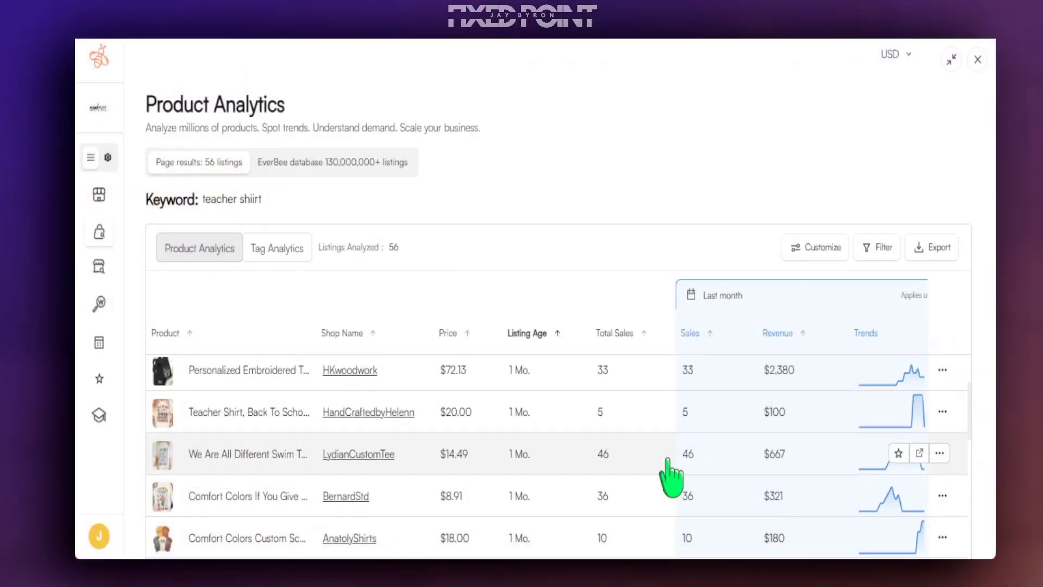
scroll(620, 403, down, 5)
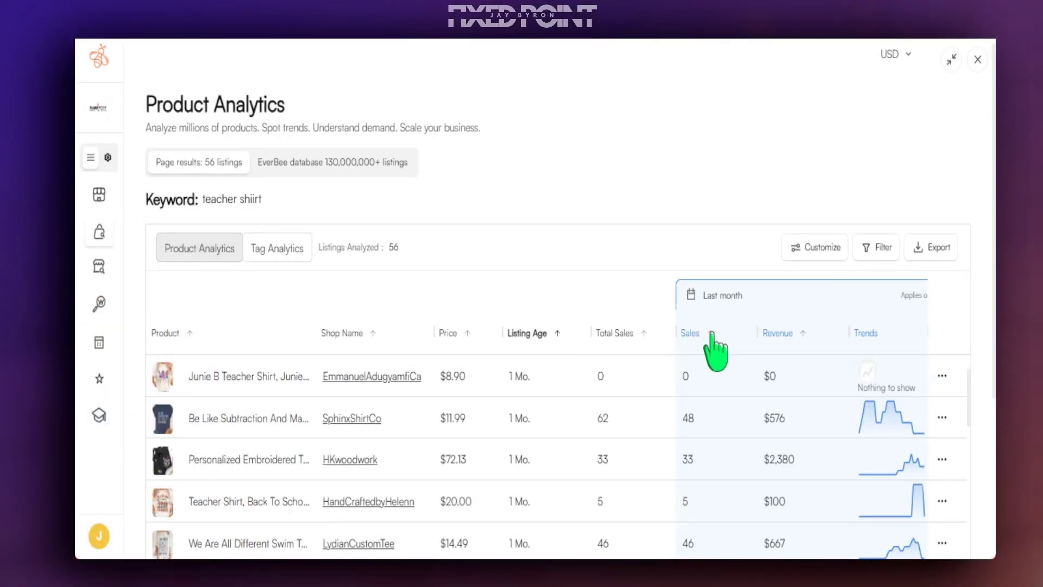
Step: Sort the listings by last month's sales, highest first, and adjust the Product column's width to read the titles
click(737, 344)
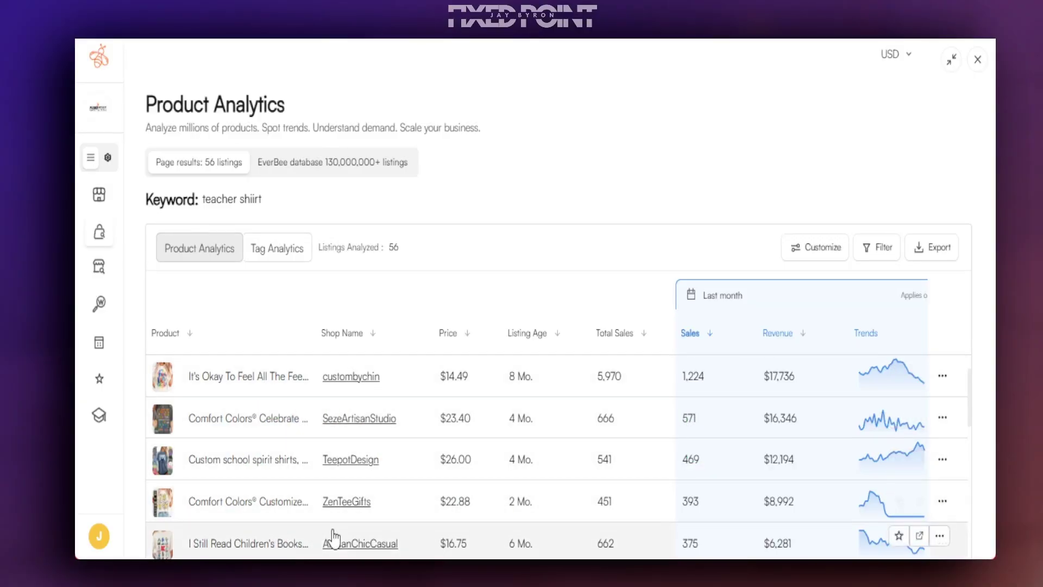
scroll(353, 521, down, 2)
drag(310, 337, 421, 361)
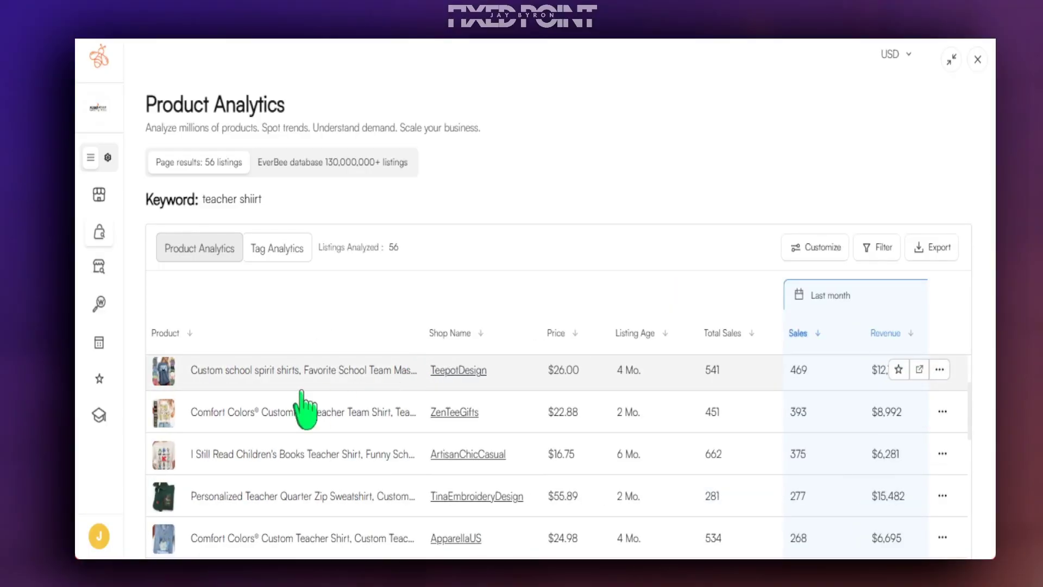
scroll(267, 432, up, 2)
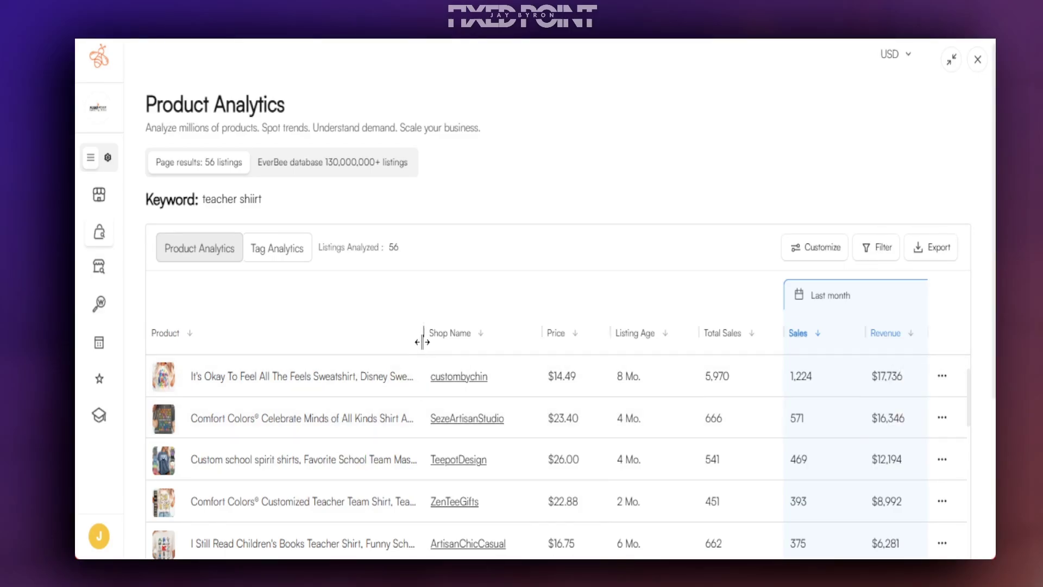
drag(422, 341, 349, 351)
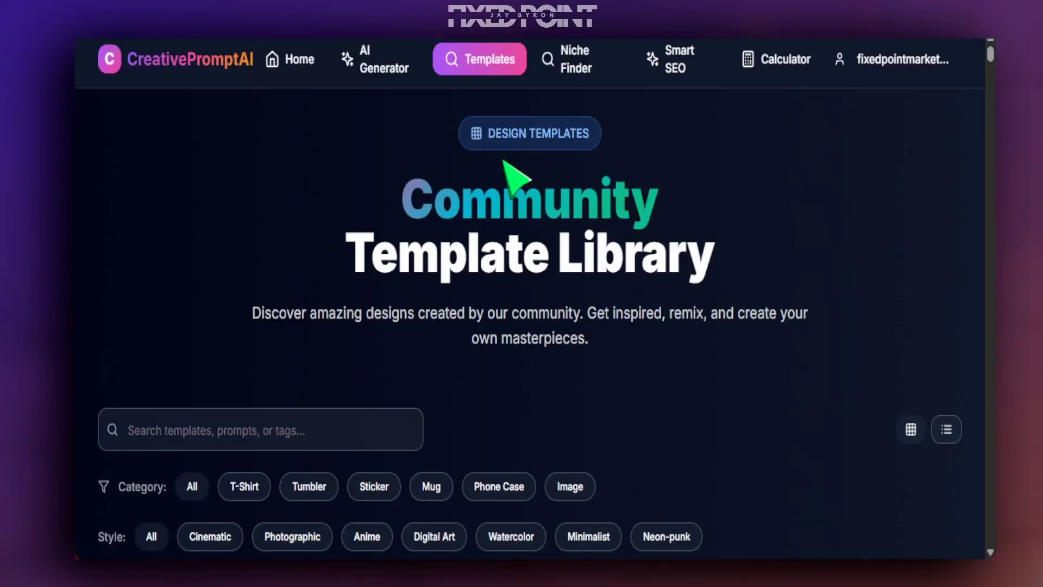
Step: In CreativePromptAI, browse the community design templates and open the AI Generator's image upload for a description
scroll(561, 284, down, 8)
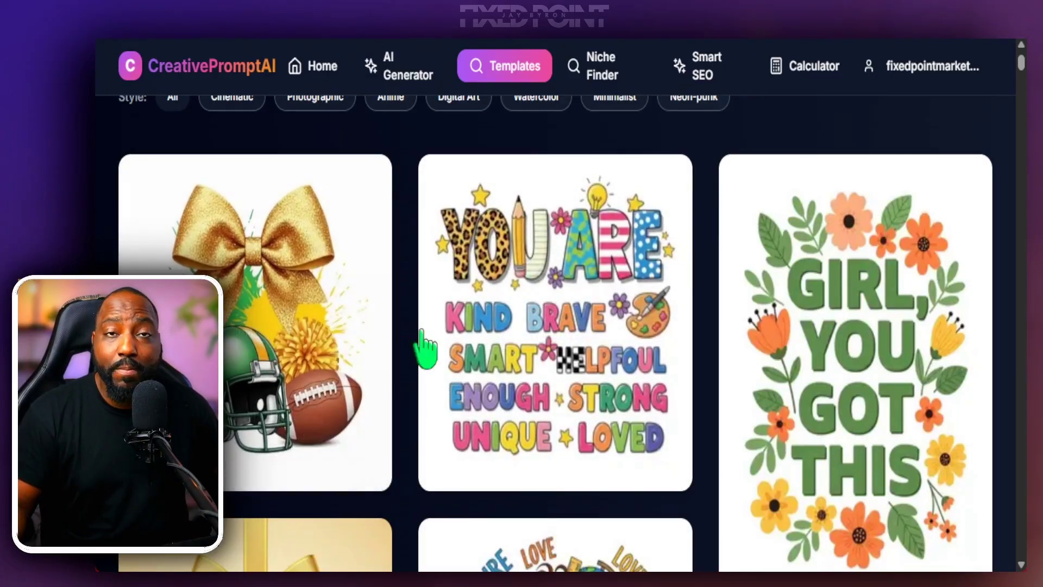
mouse_move(423, 333)
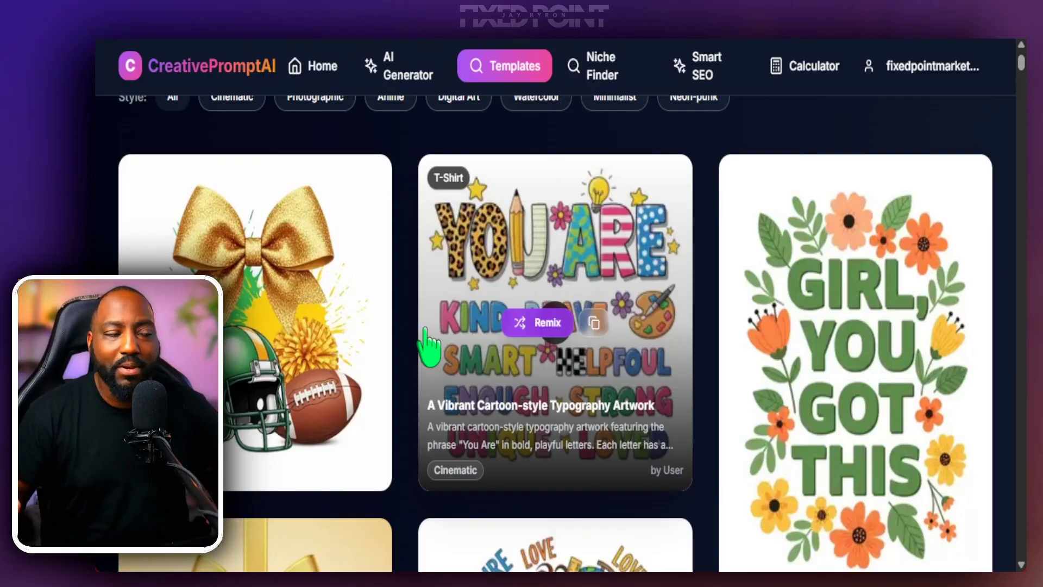
click(402, 77)
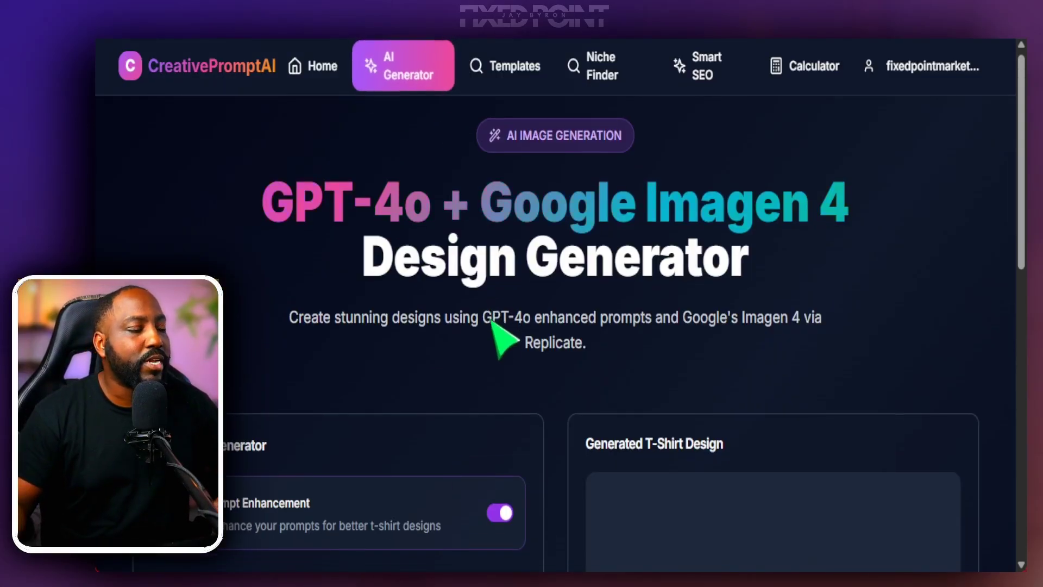
scroll(492, 326, down, 6)
click(490, 410)
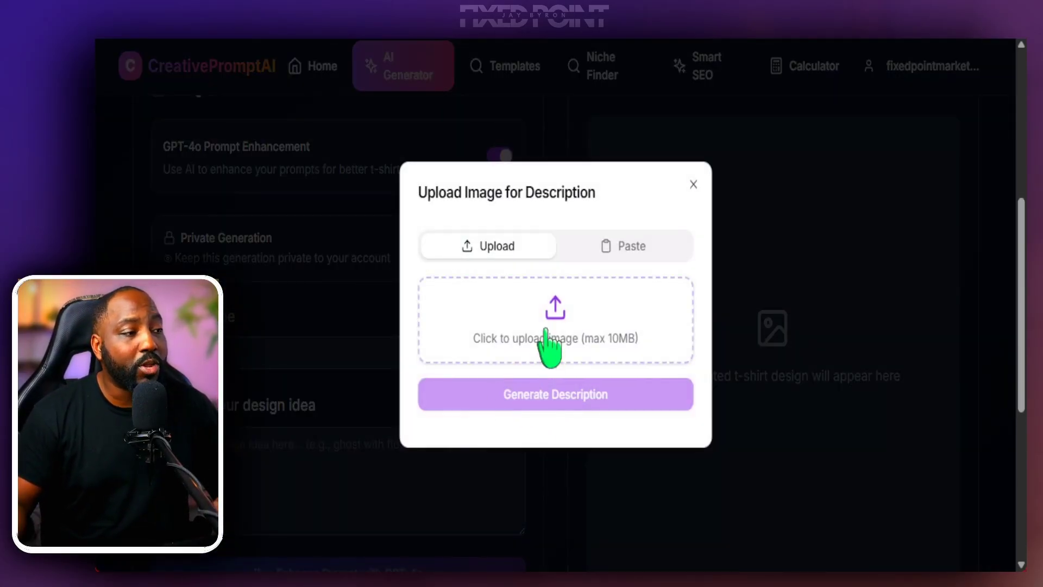